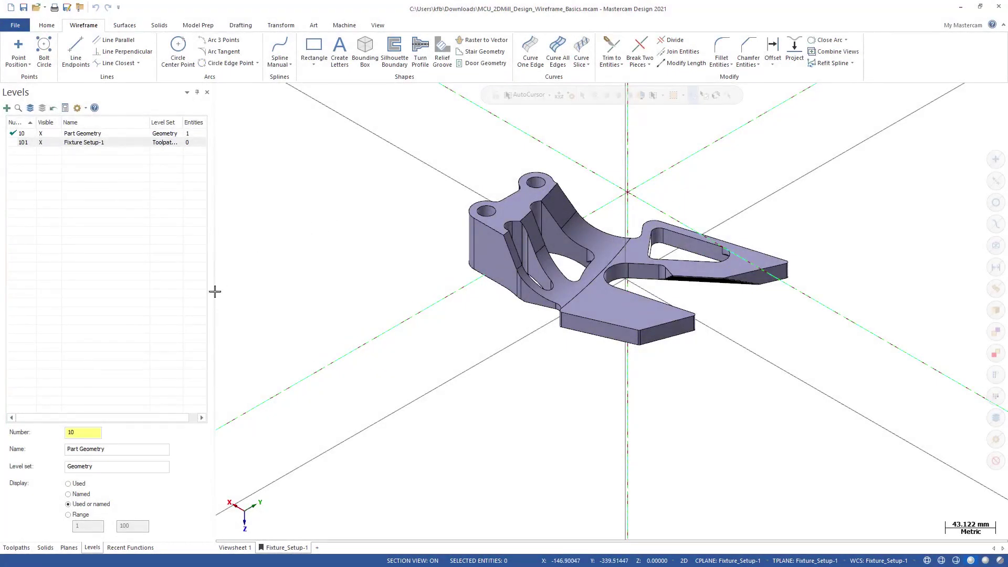
Step: Review the file's toolpaths, levels and planes, and view the part from the top and in isometric
click(16, 550)
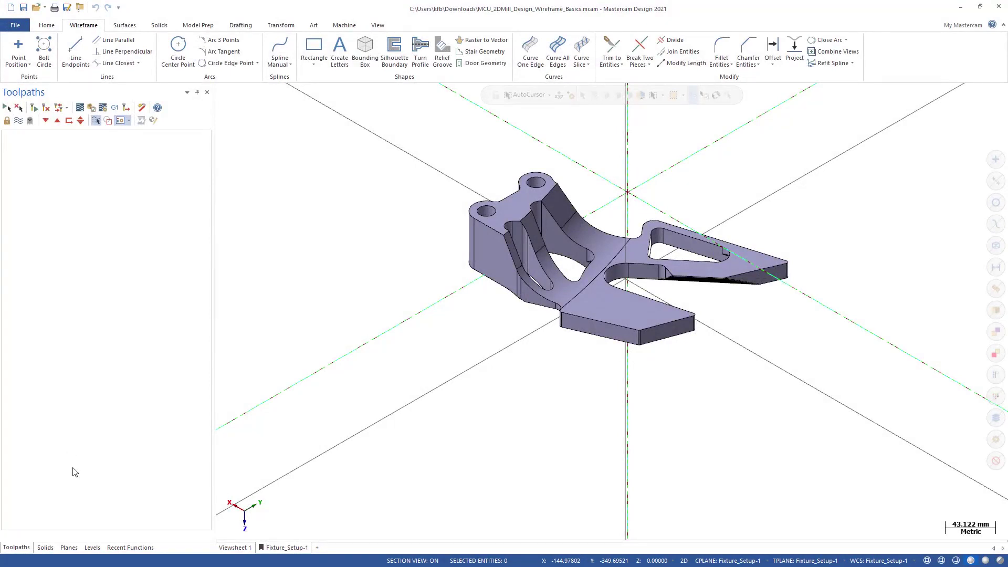
click(92, 548)
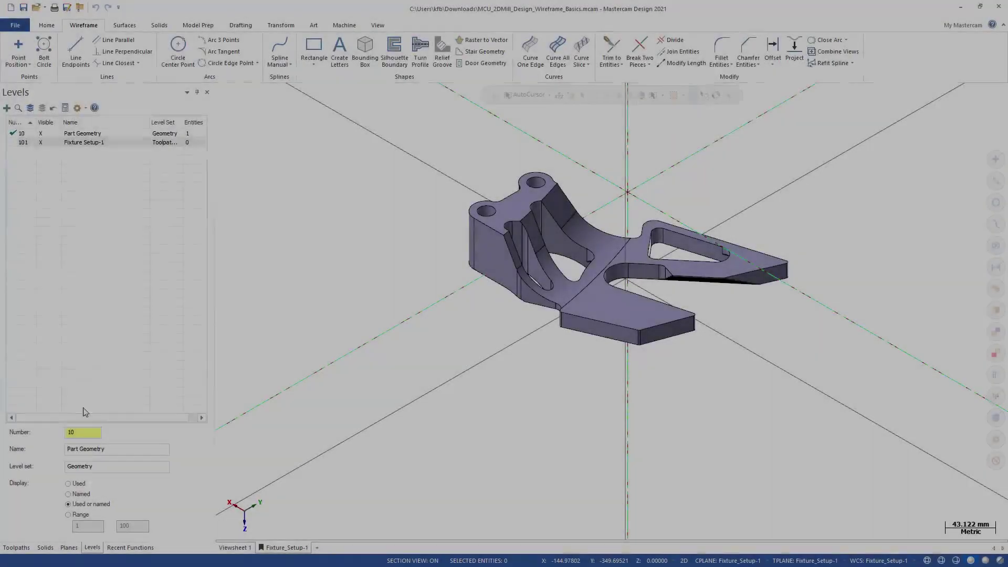
click(69, 548)
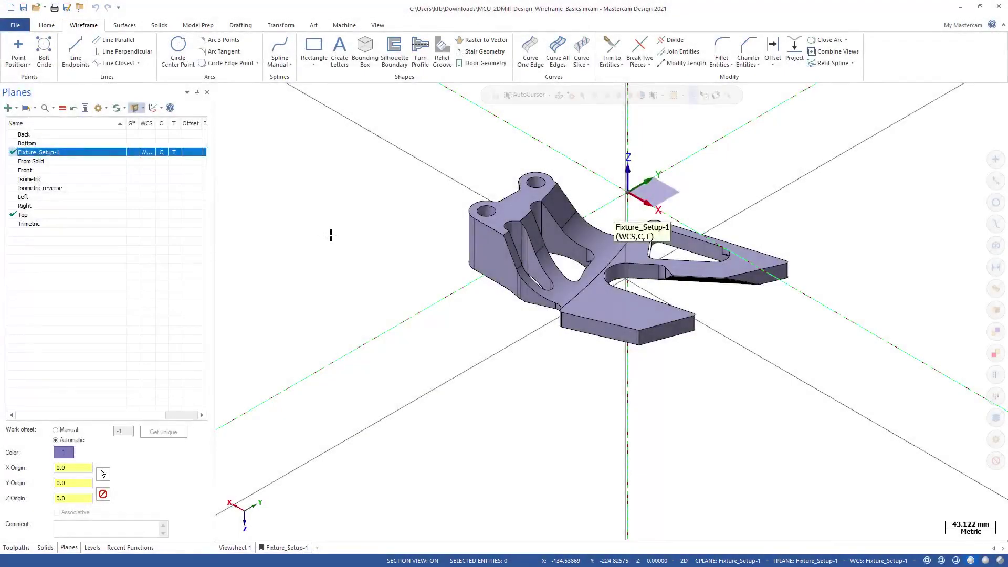
right_click(332, 238)
click(360, 292)
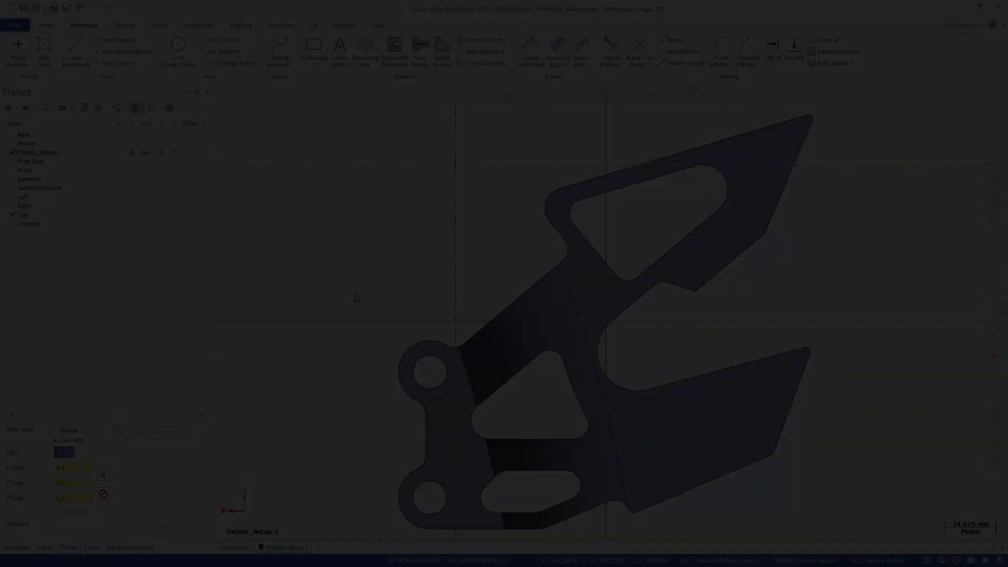
right_click(357, 298)
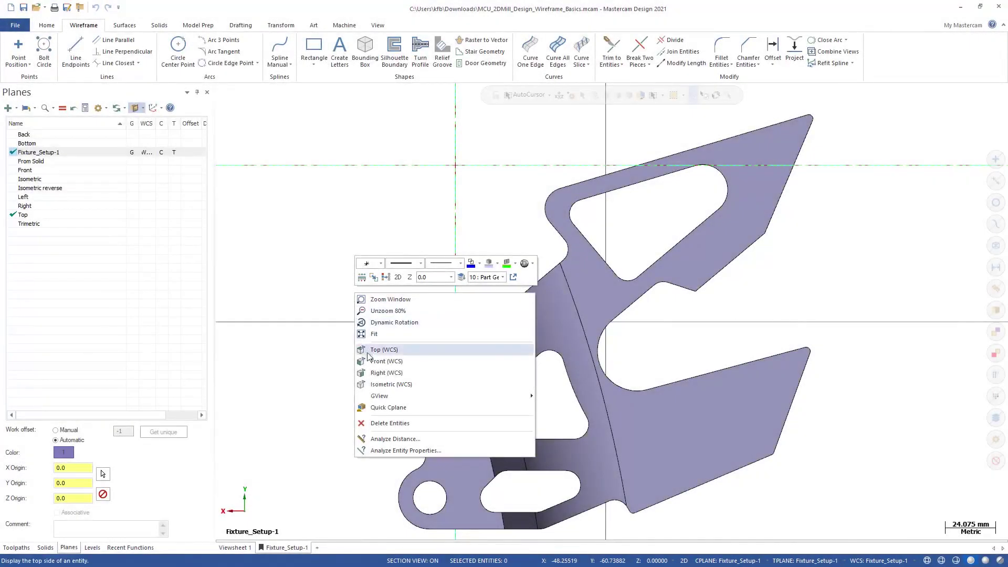
click(380, 384)
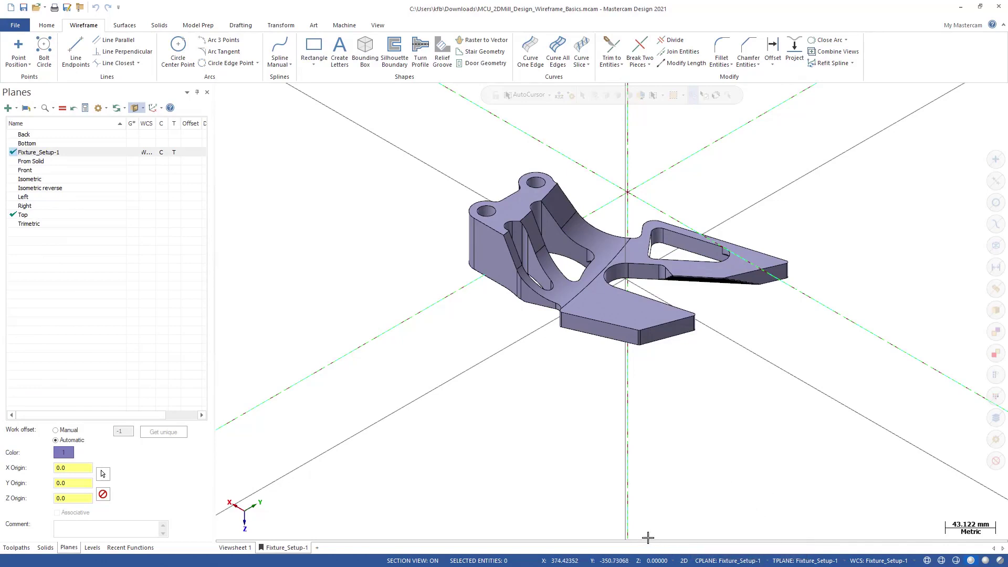
Step: Set the construction depth to Z -15.5 by picking the bottom corner of the part's lower plate beside the curved transition
click(638, 561)
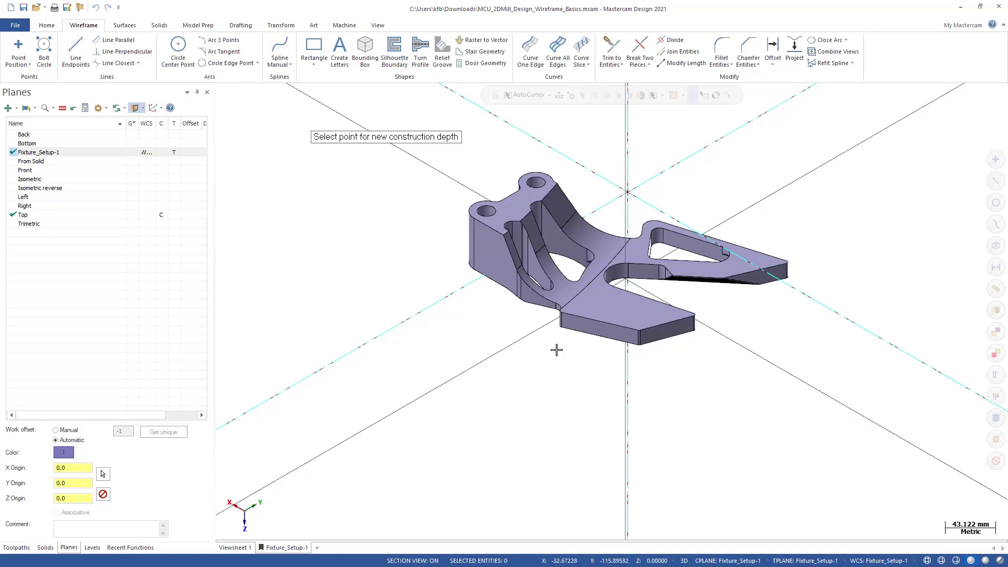
scroll(561, 329, down, 1)
scroll(560, 330, up, 10)
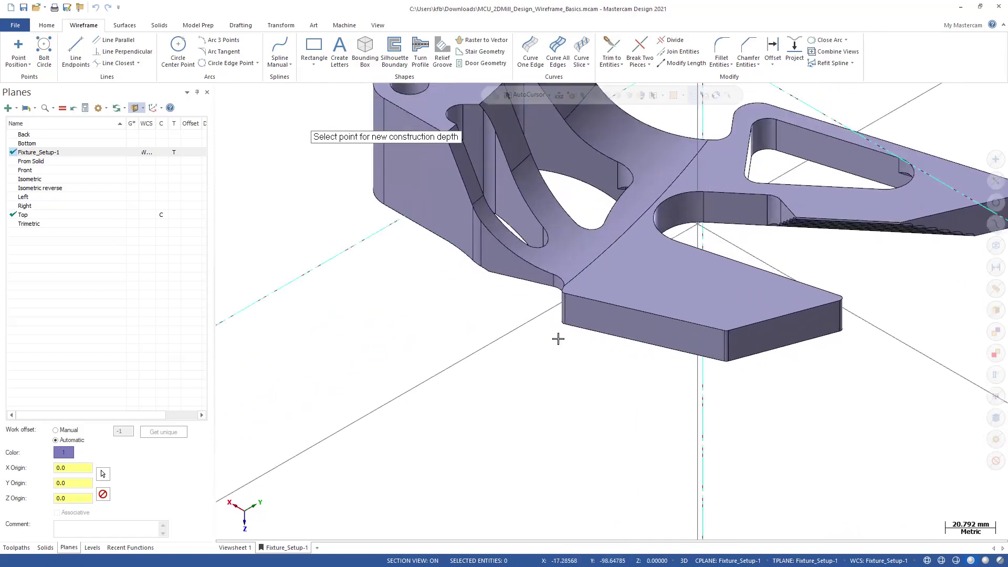
mouse_move(558, 340)
middle_down()
mouse_move(577, 286)
mouse_move(563, 349)
middle_up()
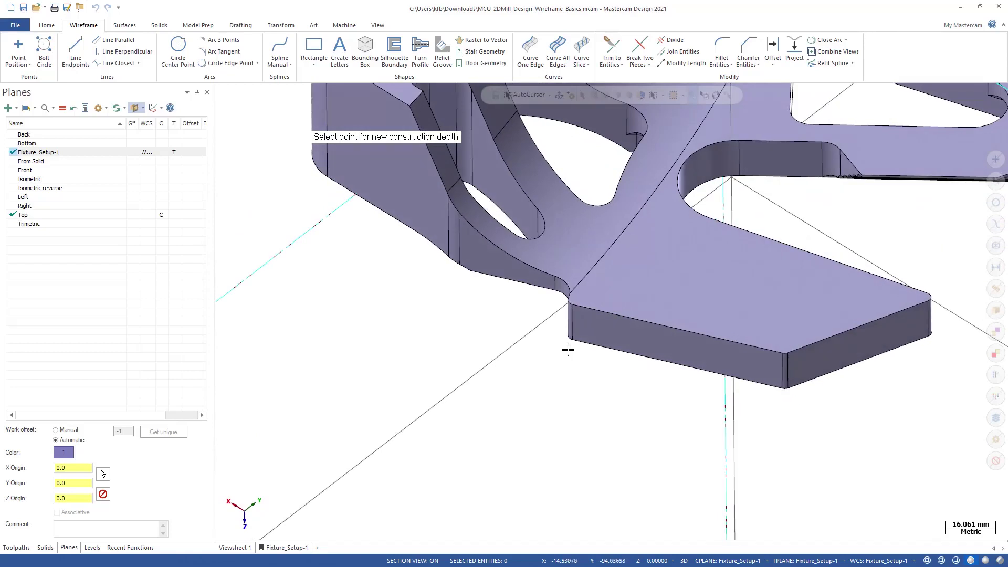
click(577, 346)
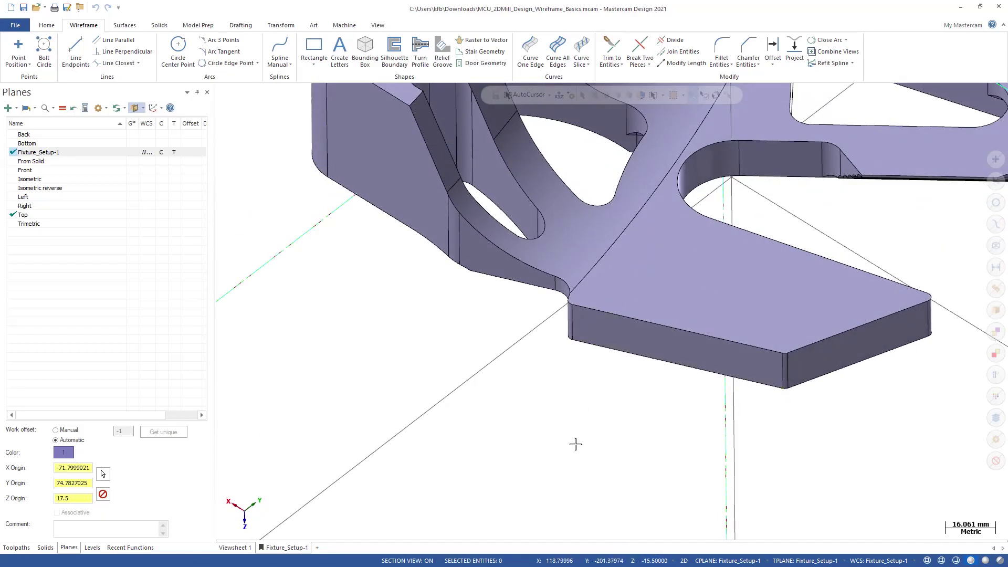
scroll(577, 443, down, 5)
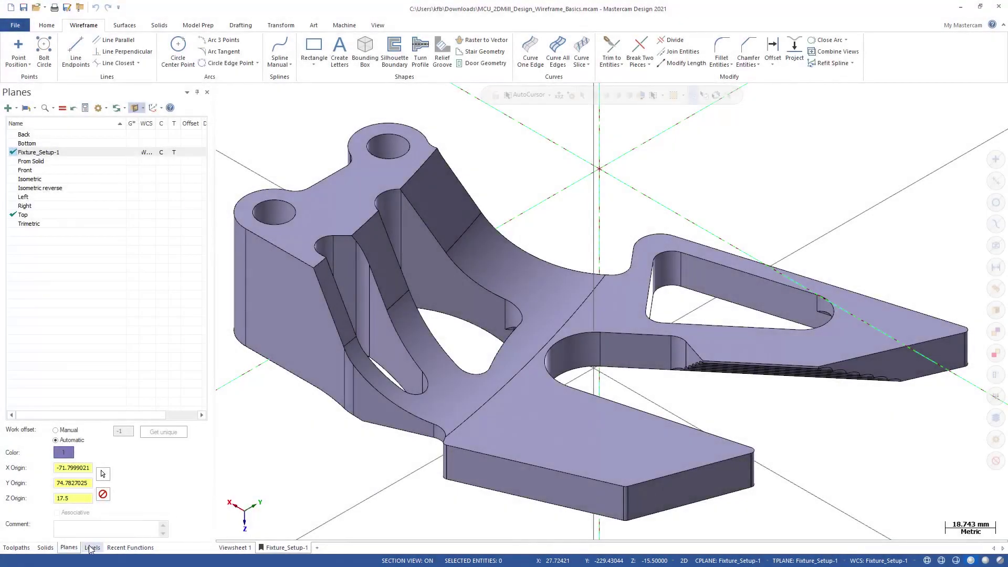
Step: Create level 106 as the active level and name it "Fixture Setup 1-Wireframe"
click(90, 549)
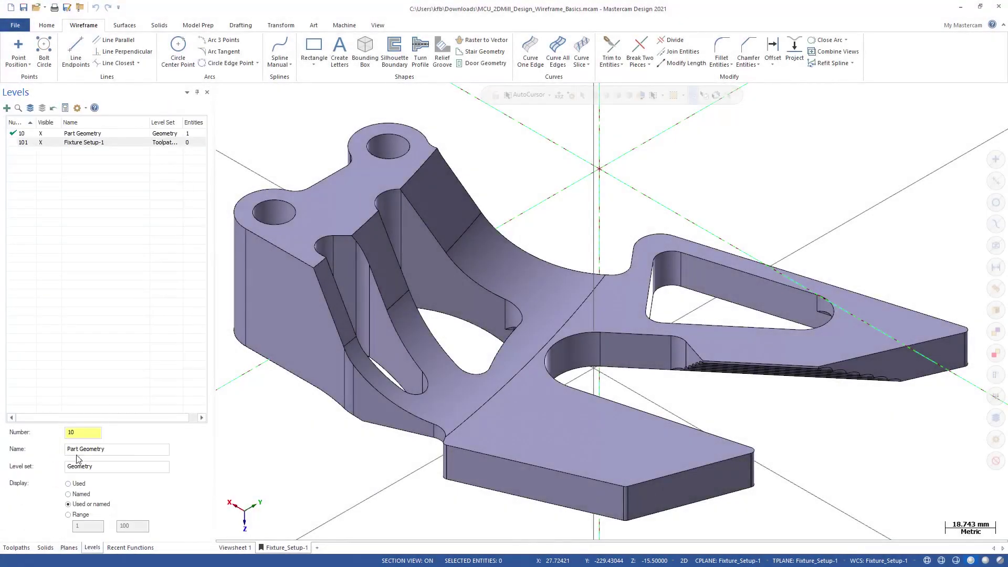
double_click(73, 432)
text(1)
key(Return)
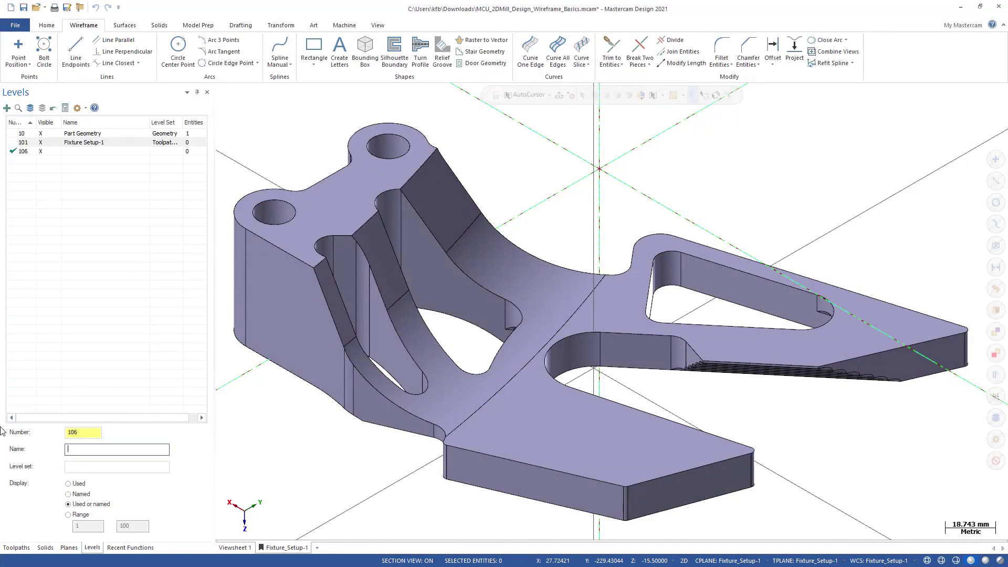
text(Fixture Setup 1-Wireframe)
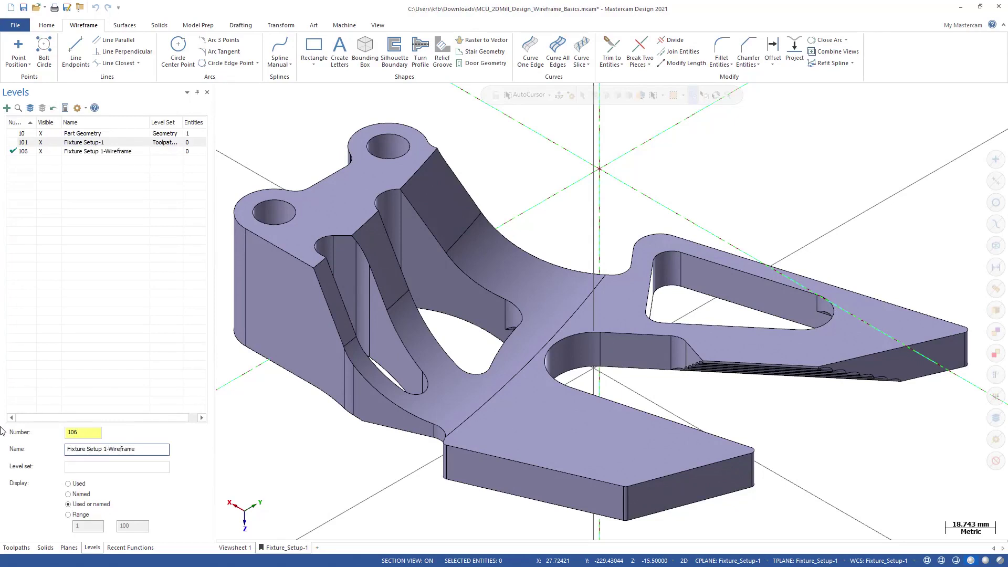
key(Return)
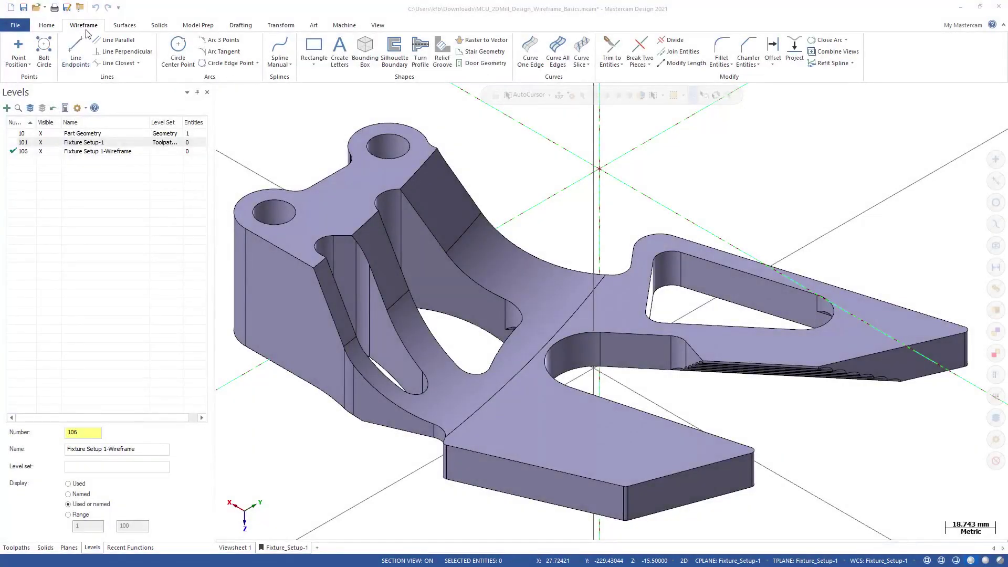
Step: Create a 200 by 200 mm rectangular shape around the part in the top view, placing its lower-left base point just outside the part's corner
click(317, 65)
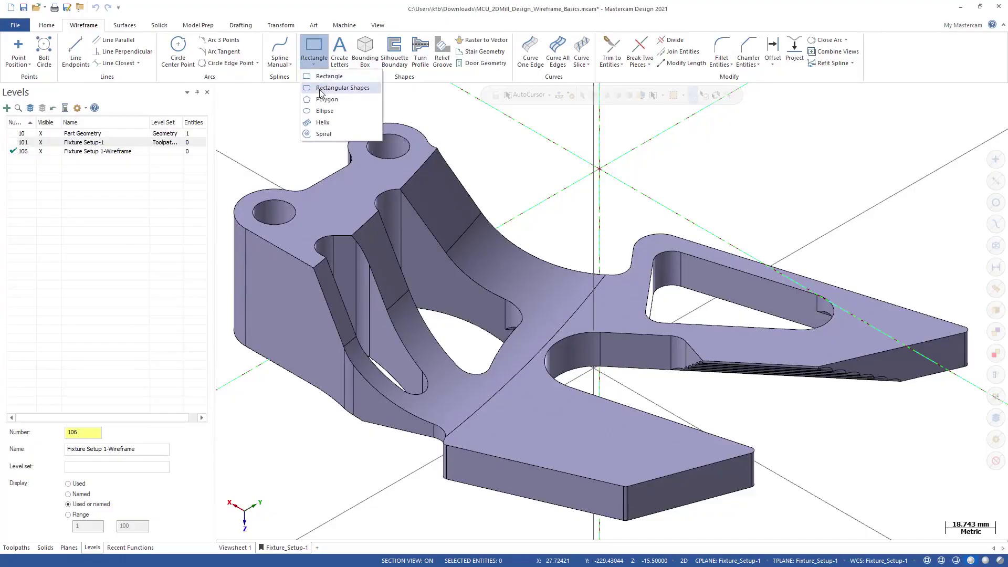
click(342, 88)
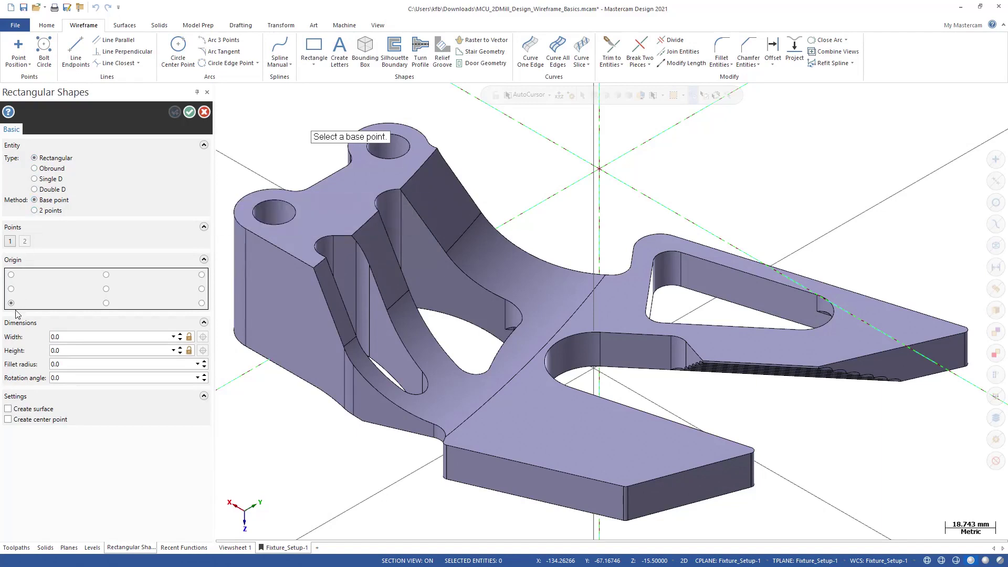
double_click(61, 337)
text(200)
key(Tab)
text(200)
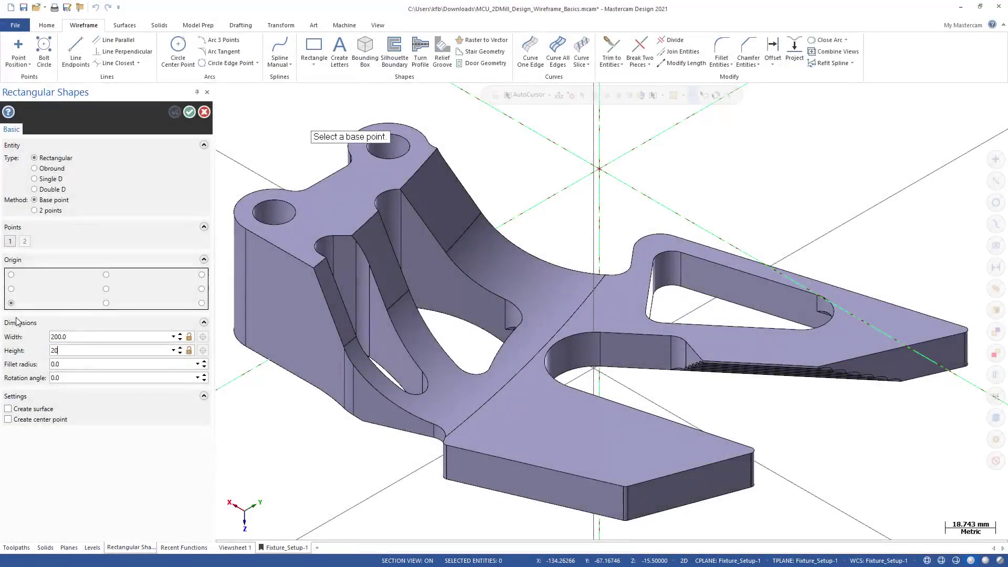
key(Tab)
scroll(231, 210, down, 3)
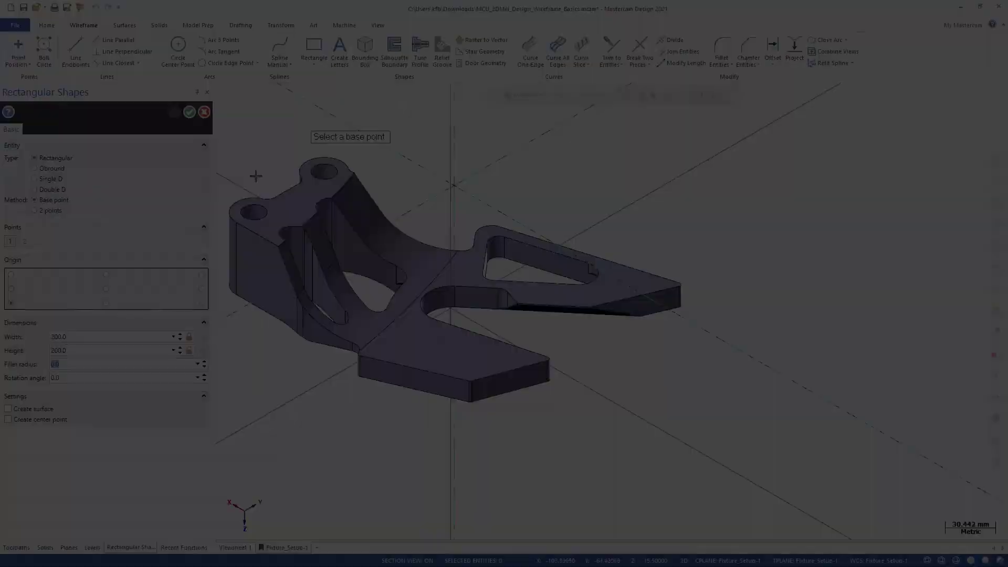
right_click(256, 176)
click(278, 234)
key(alt+1)
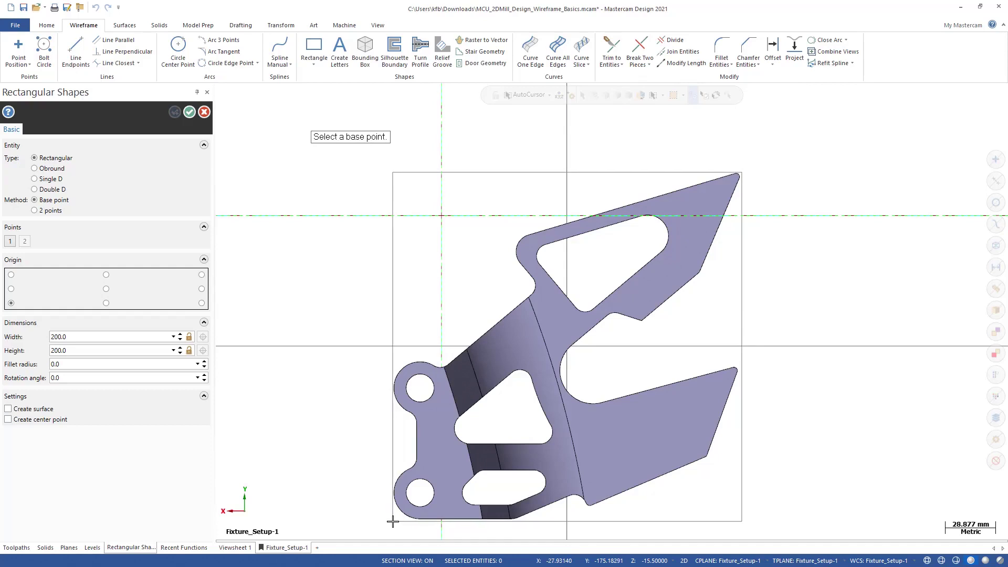
click(393, 522)
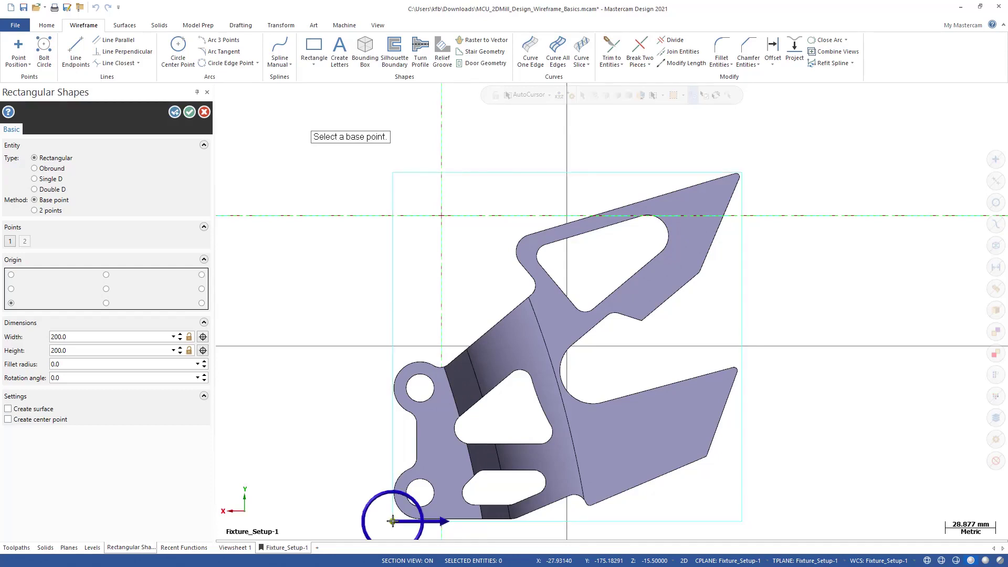
click(190, 112)
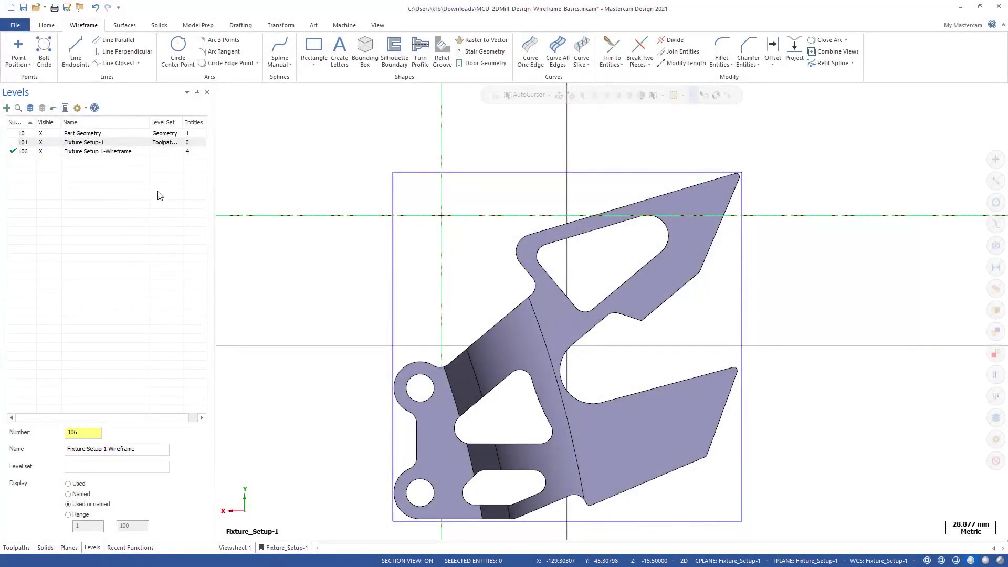
Step: Offset the rectangle's chain outward by 1 mm with the Move method and clear the result colors
middle_drag(330, 304, 333, 225)
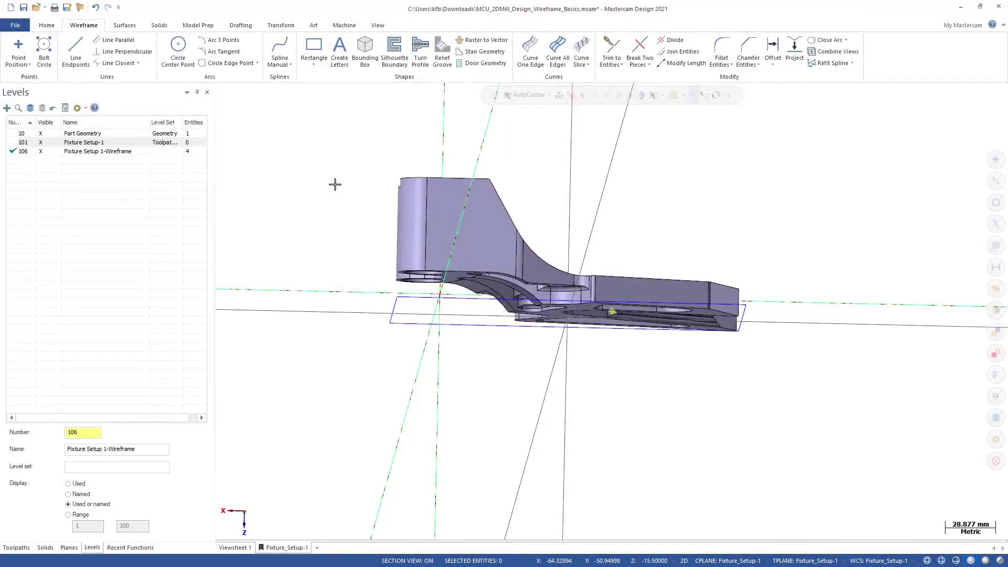
middle_drag(335, 184, 321, 259)
right_click(323, 262)
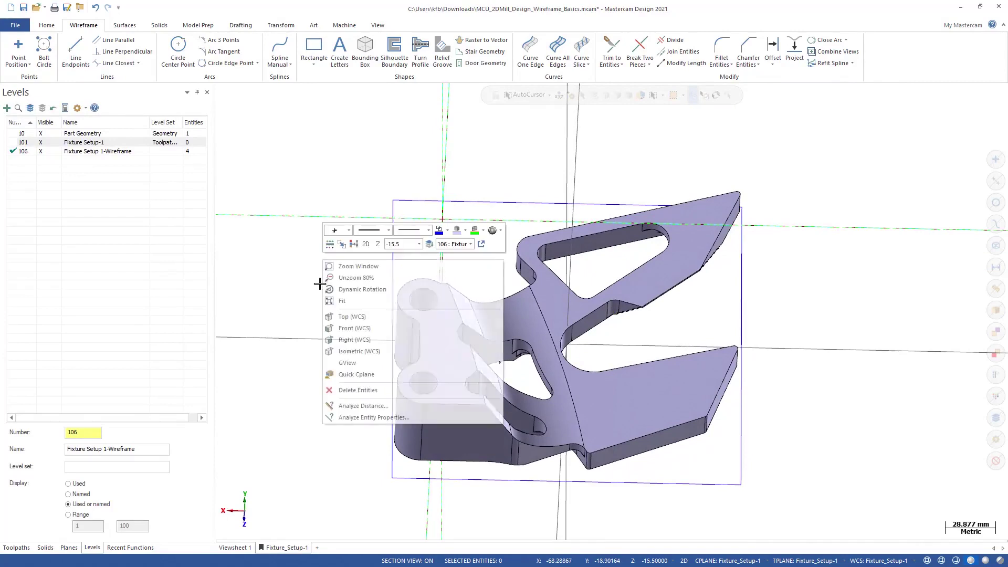
click(339, 315)
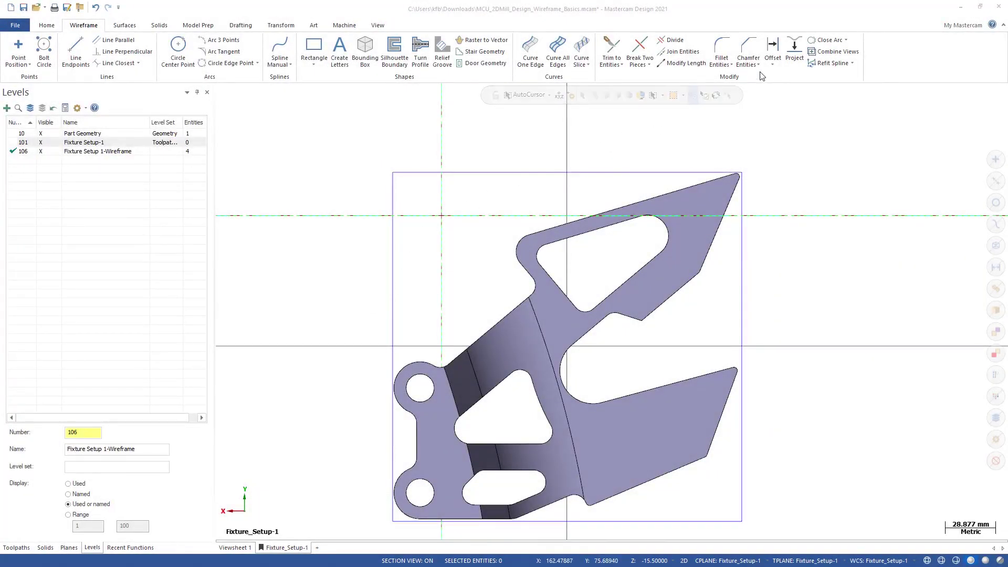
click(773, 66)
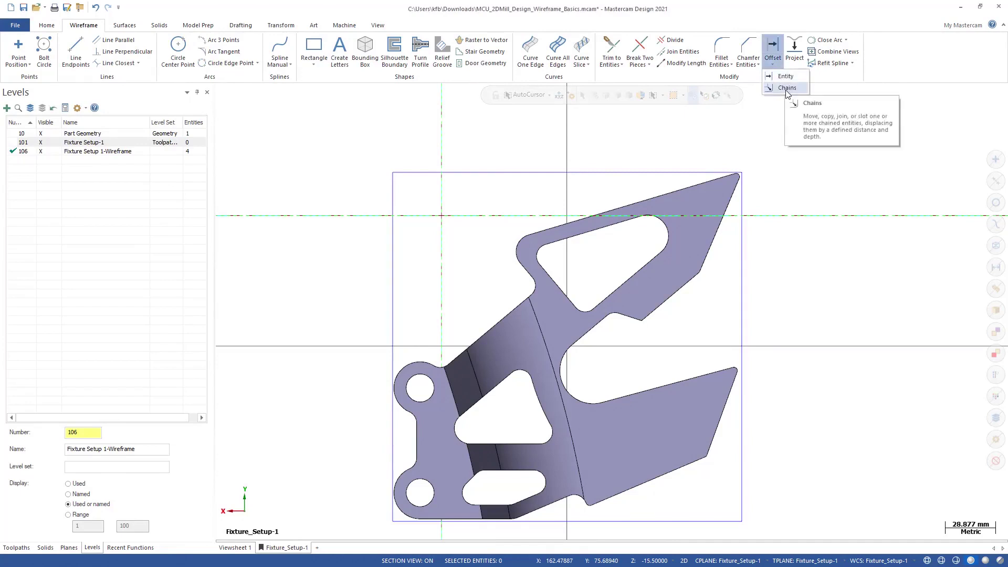
click(787, 89)
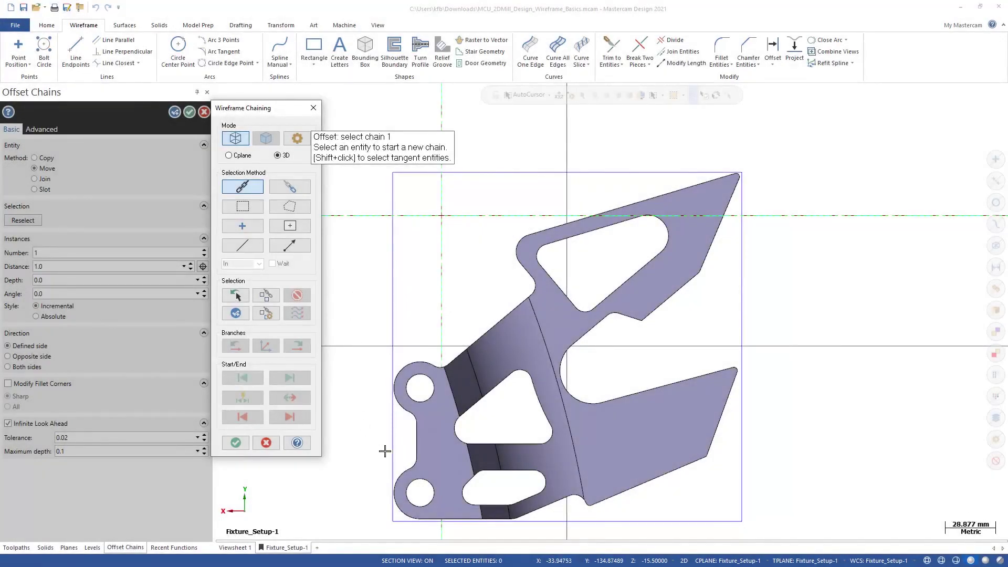
click(391, 452)
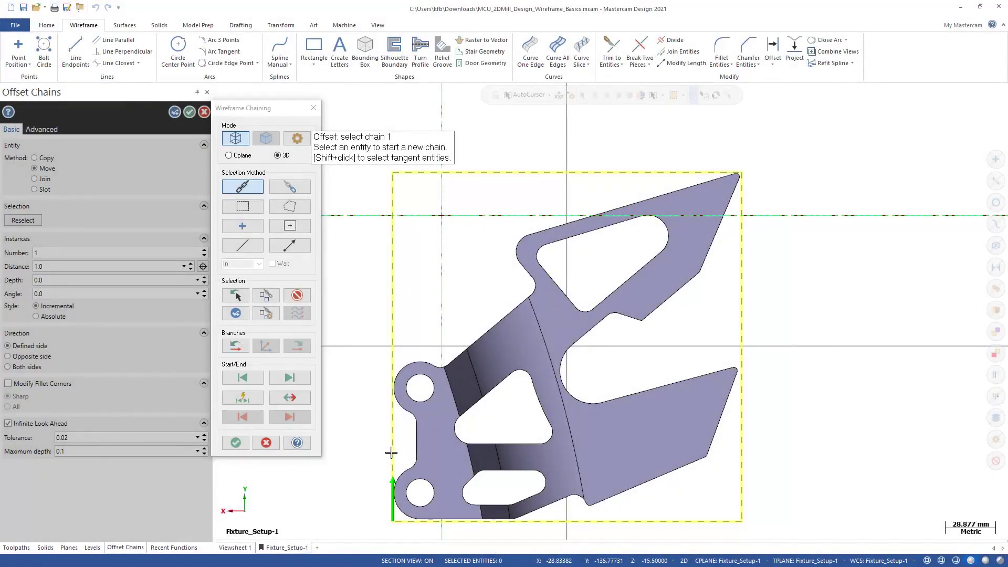
click(236, 443)
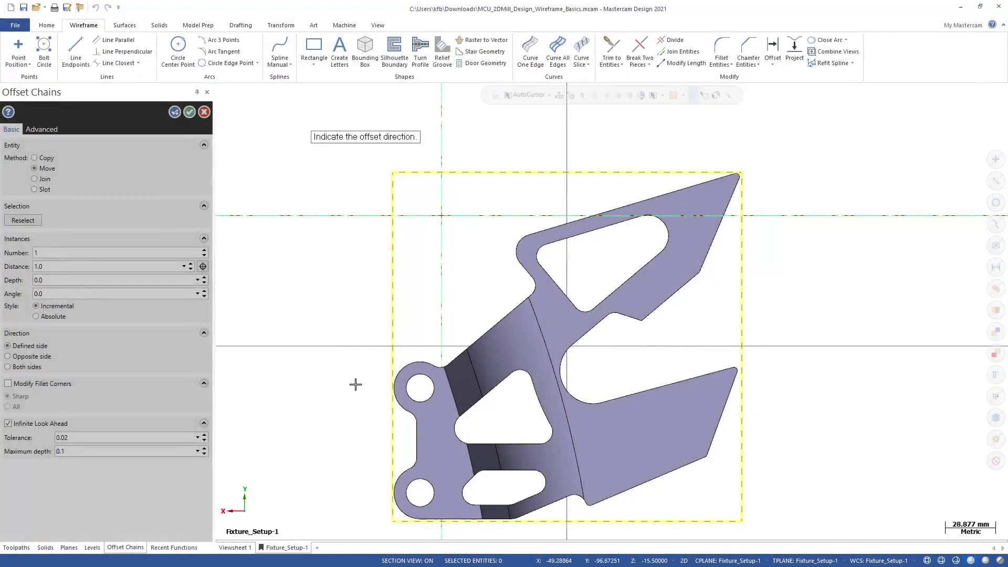
click(356, 384)
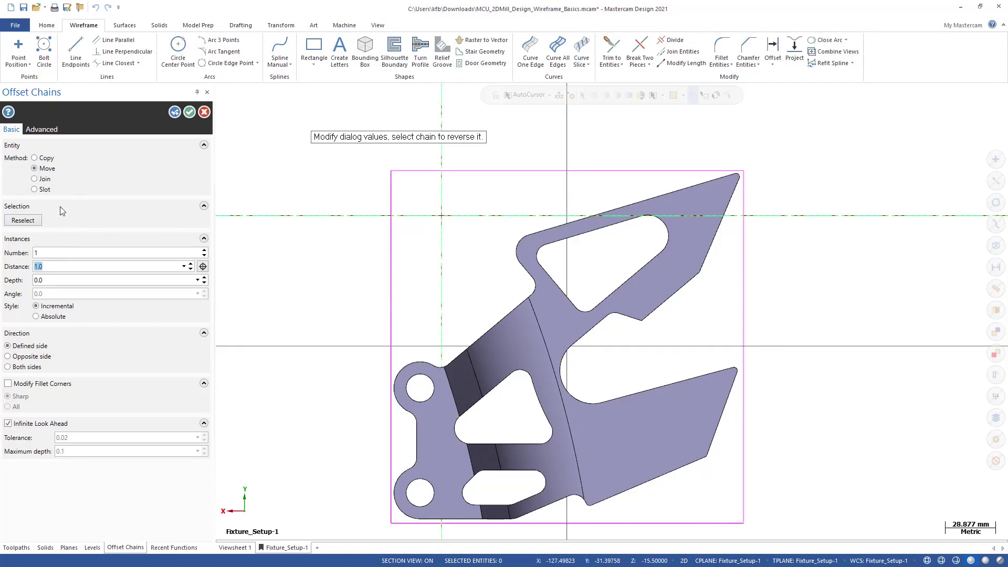
click(36, 158)
click(36, 168)
text(1)
click(190, 112)
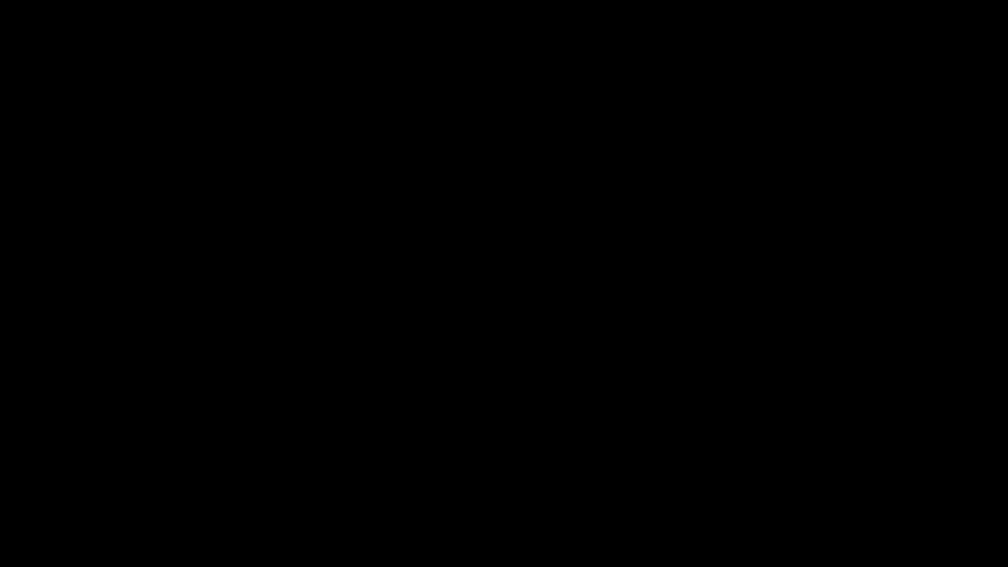
right_click(297, 173)
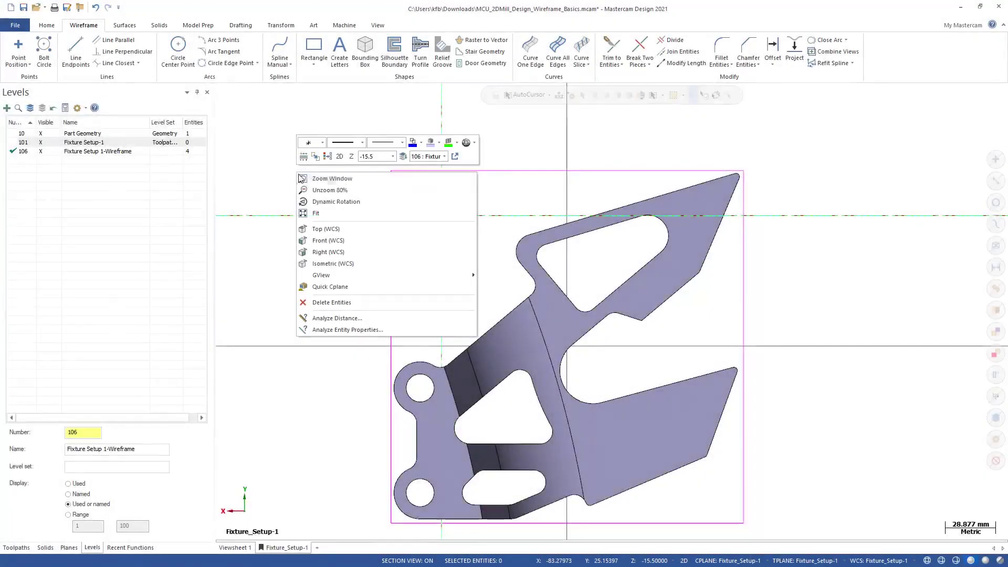
click(327, 156)
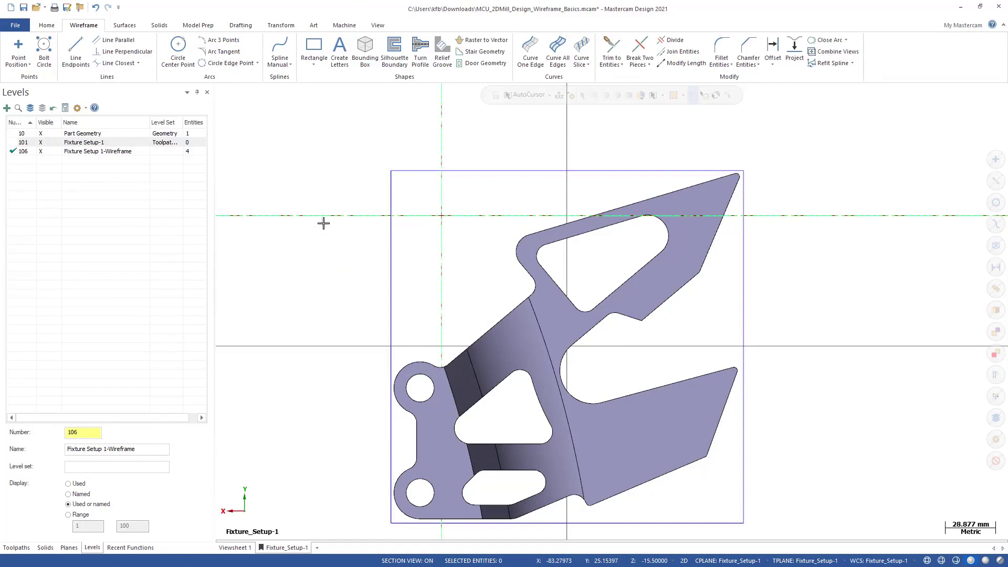